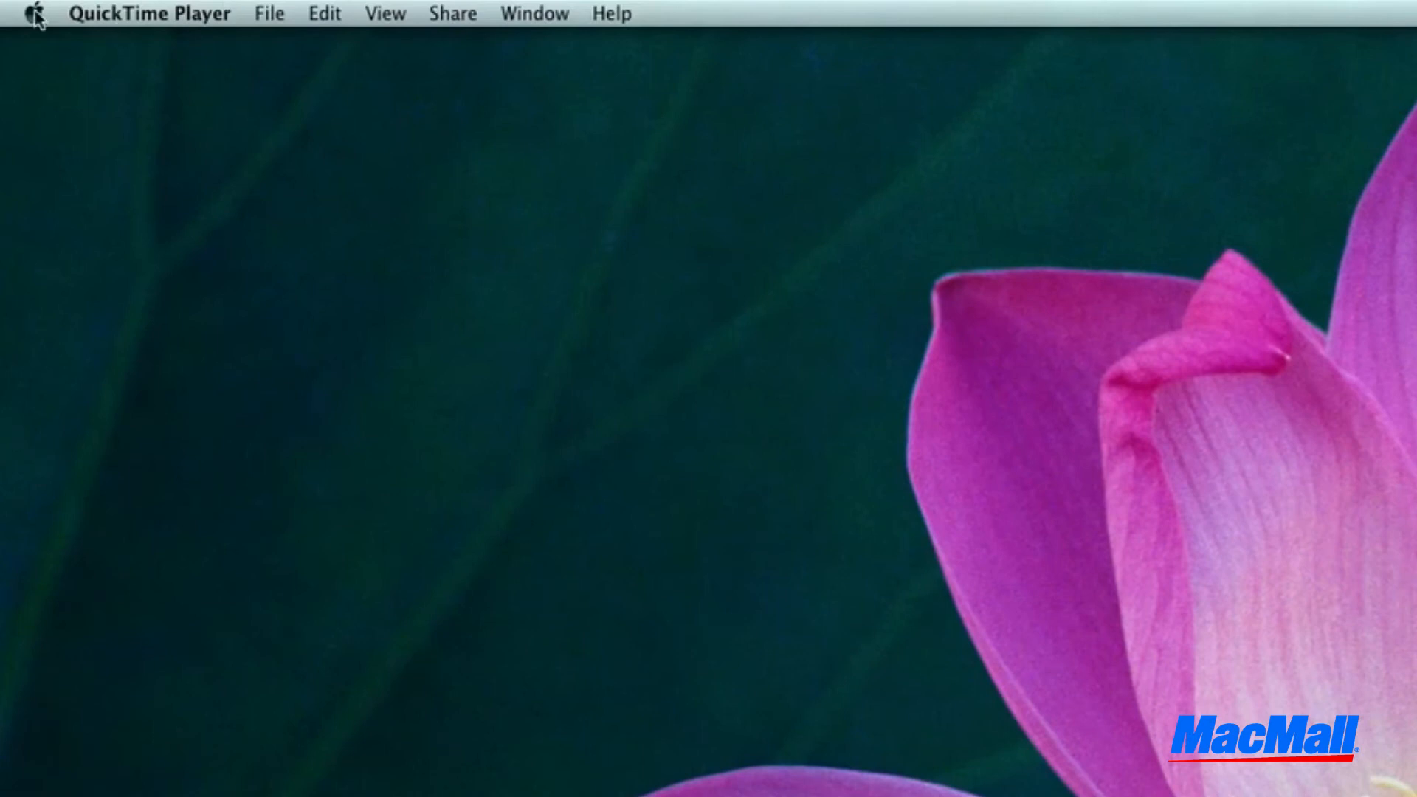
Reach the Time Machine pane of System Preferences from the Apple menu
click(34, 14)
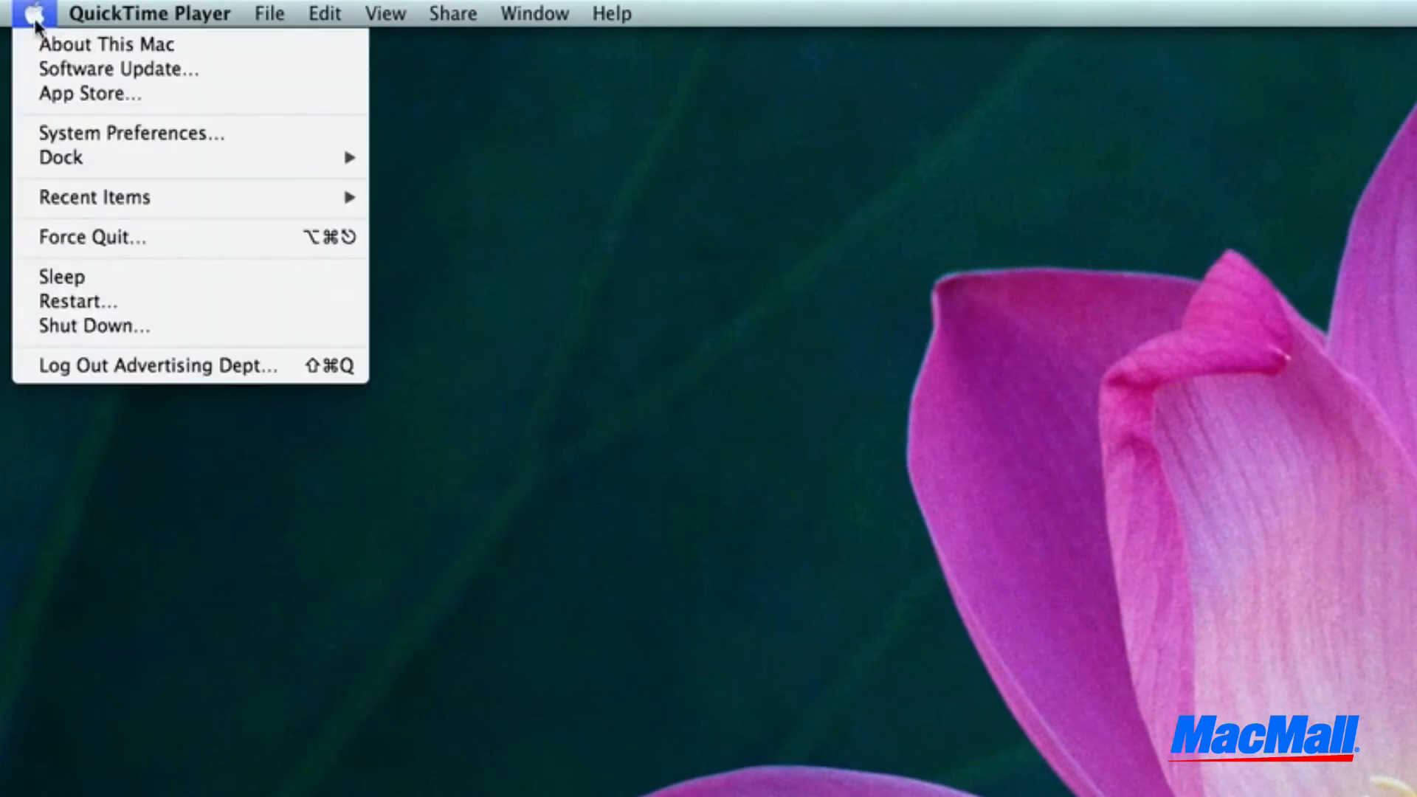
click(69, 133)
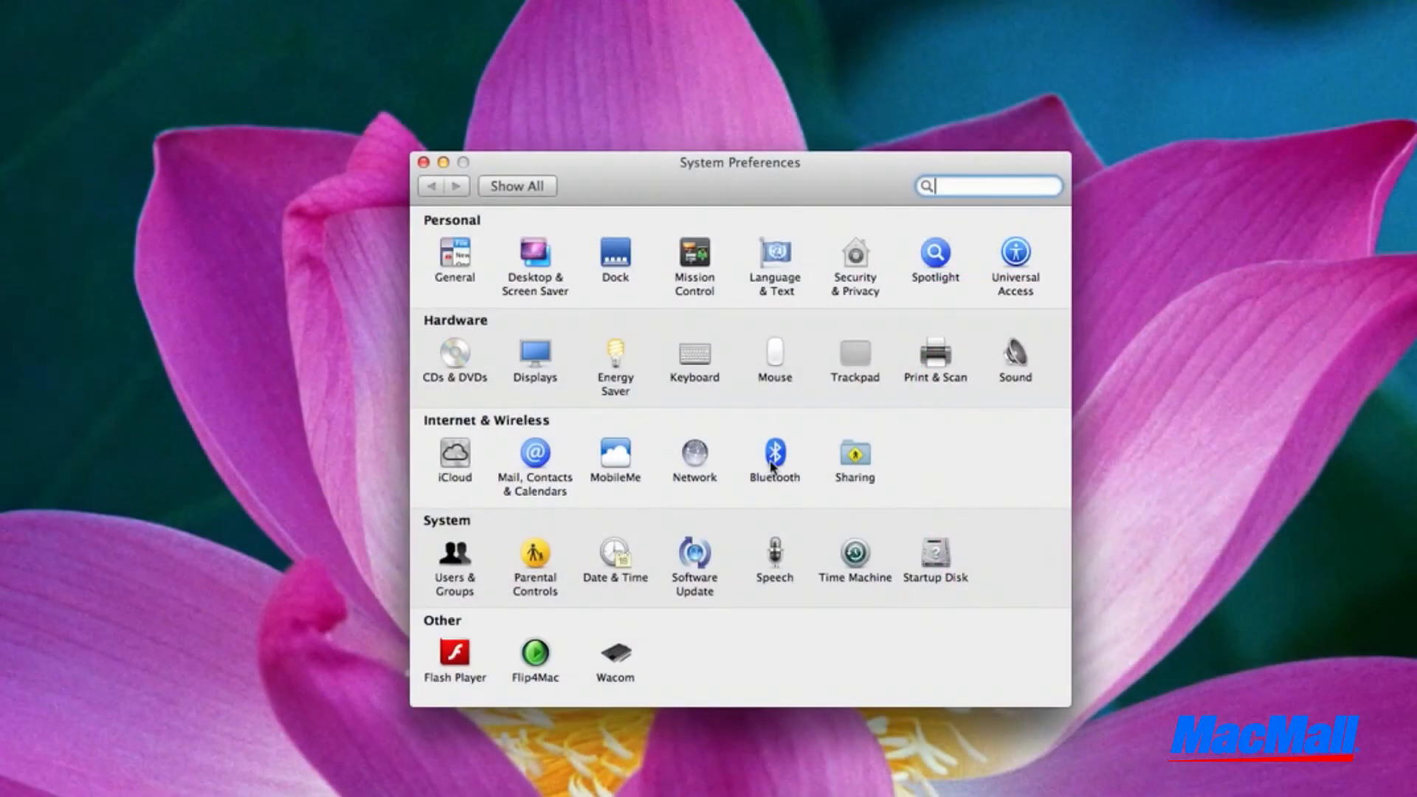
click(855, 563)
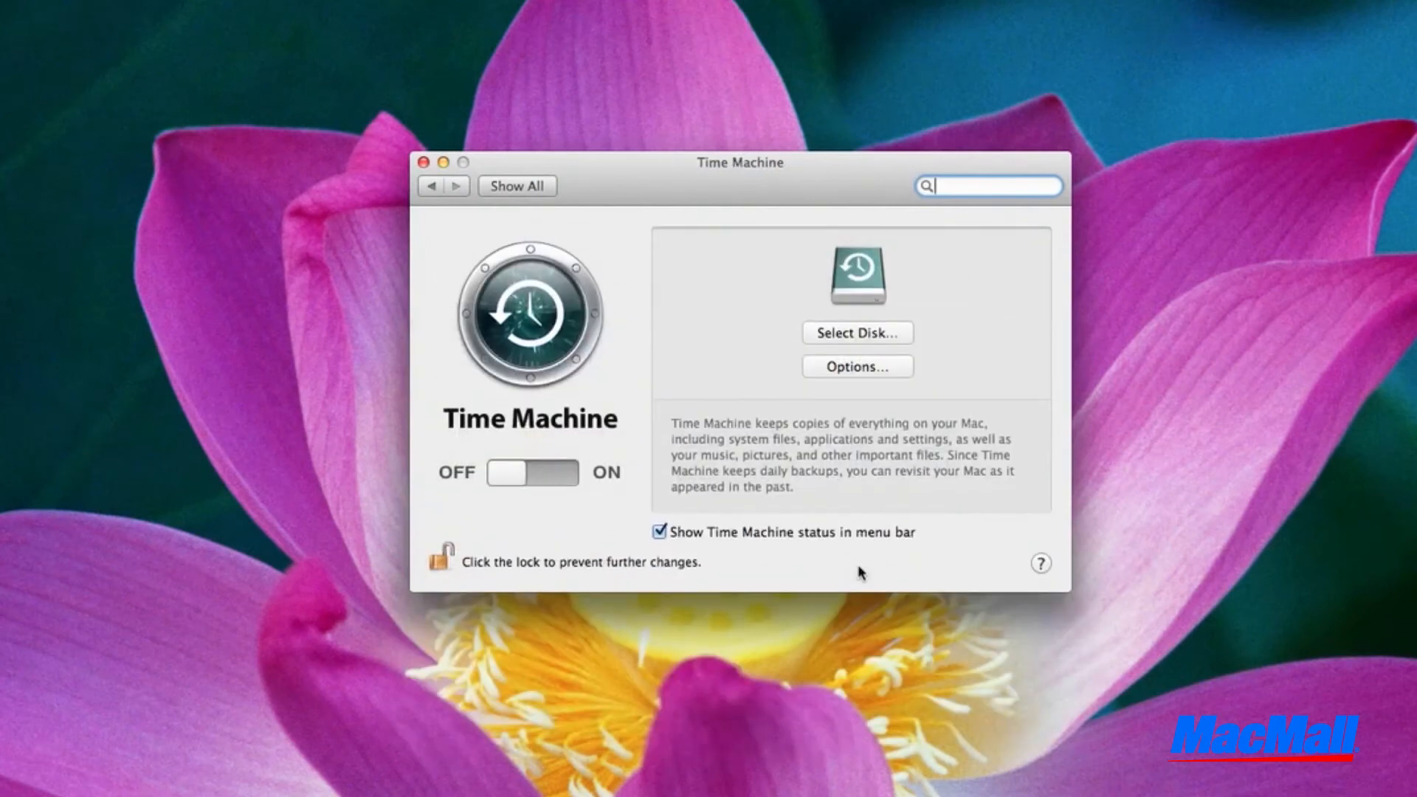
Turn Time Machine ON and confirm the external disk 'janine' as the backup disk
click(501, 476)
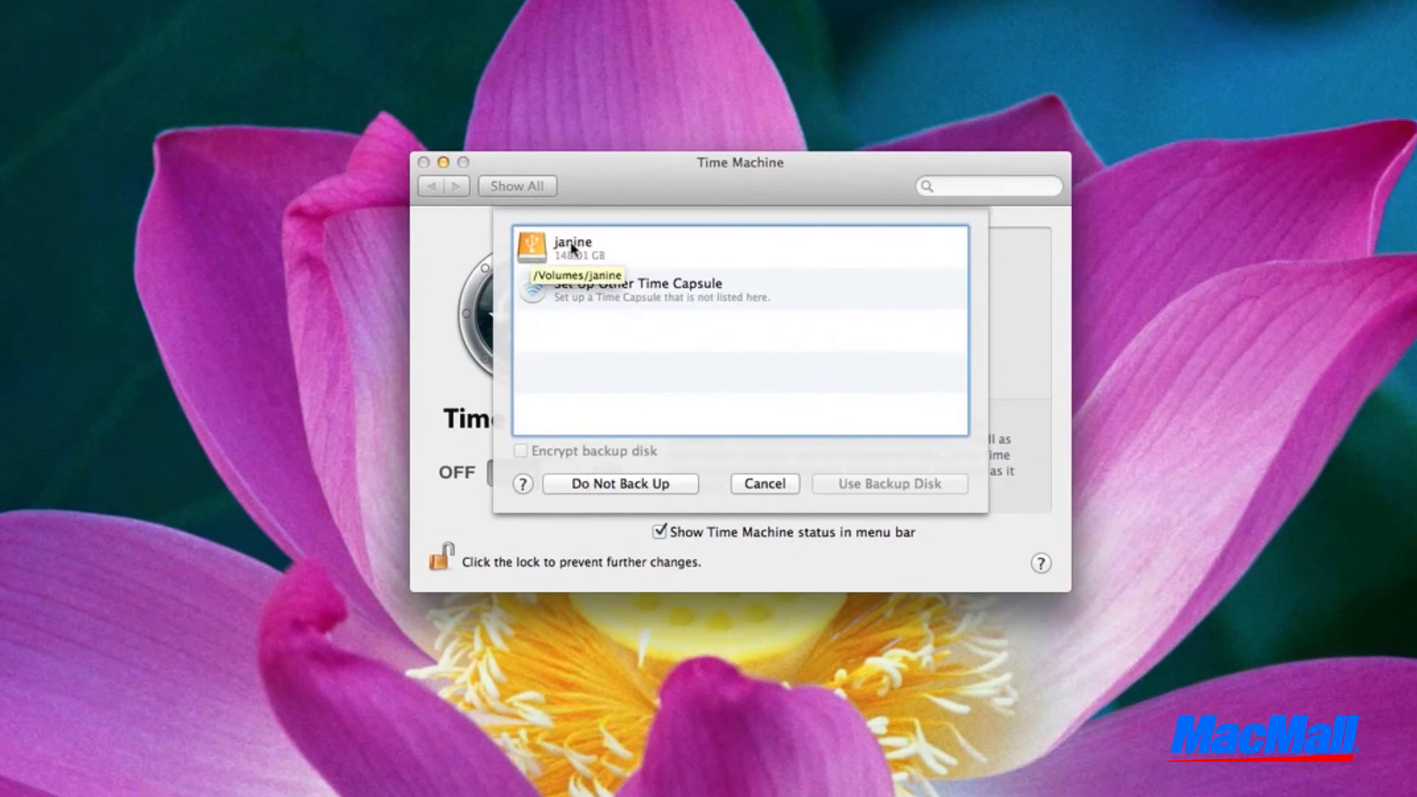
click(537, 252)
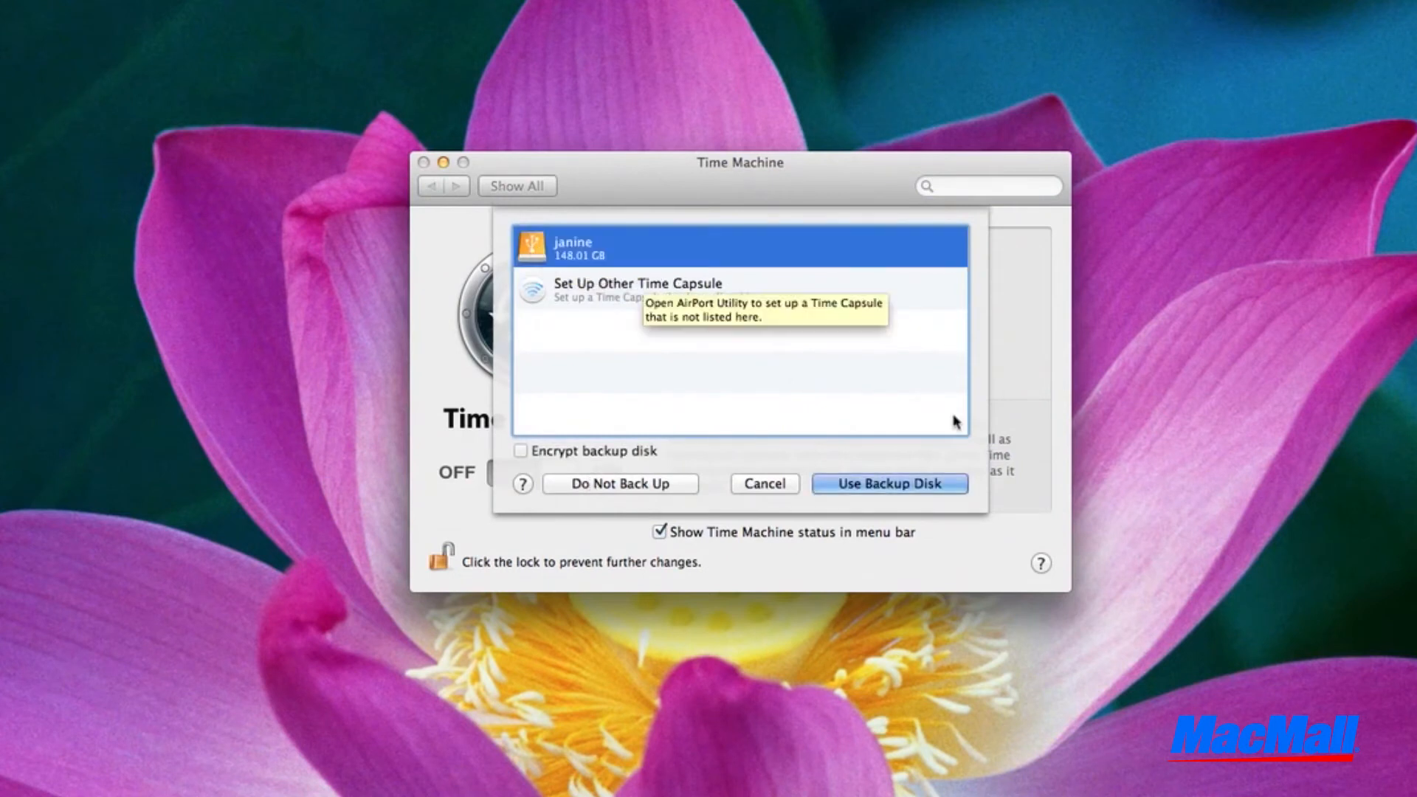
click(891, 484)
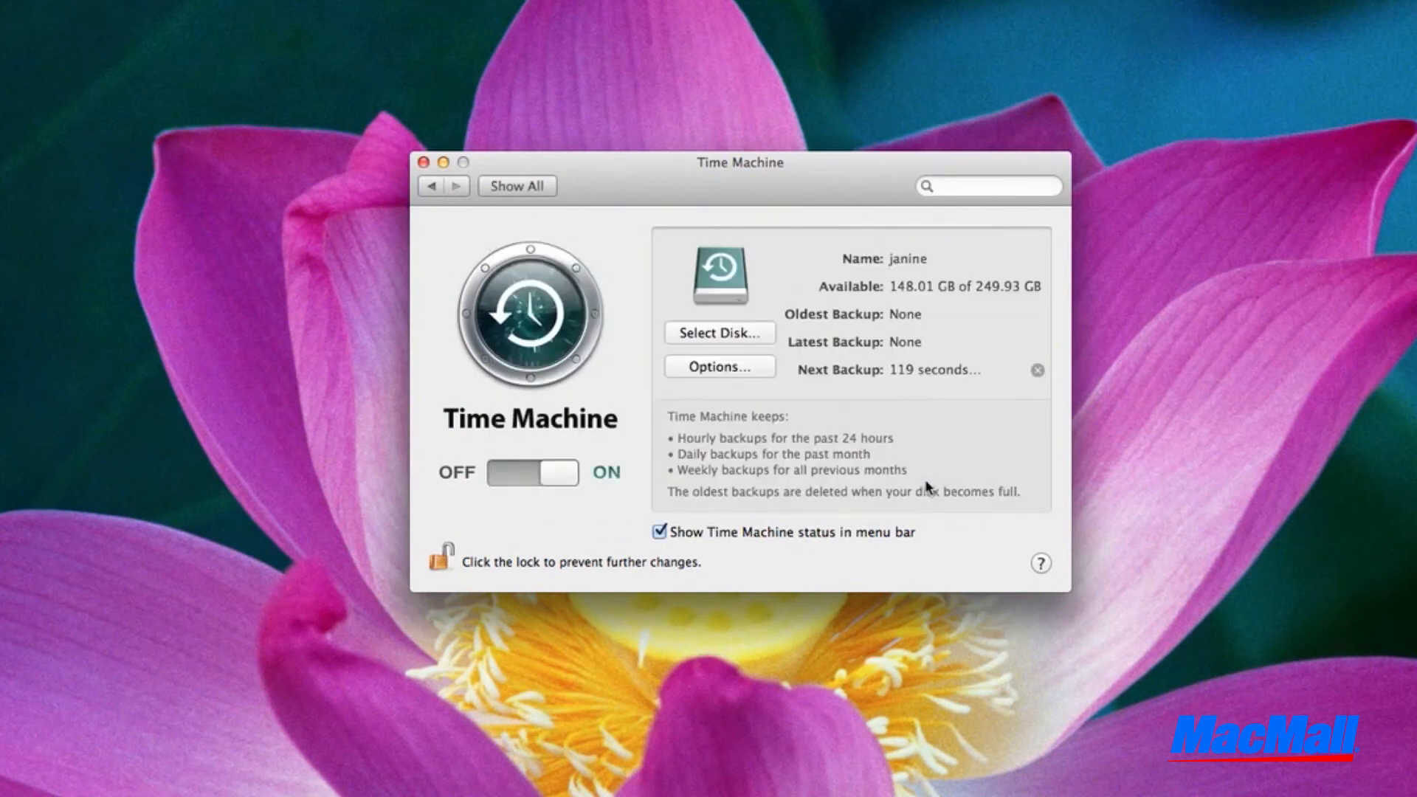